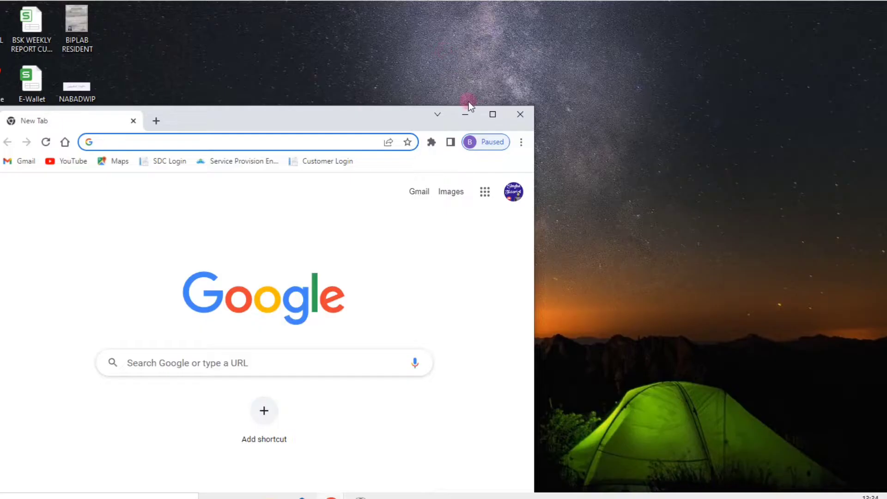
# - Open the West Bengal e-District applicant login page at edistrict.wb.gov.in/PACE/login.do in a maximized browser window
pyautogui.click(492, 114)
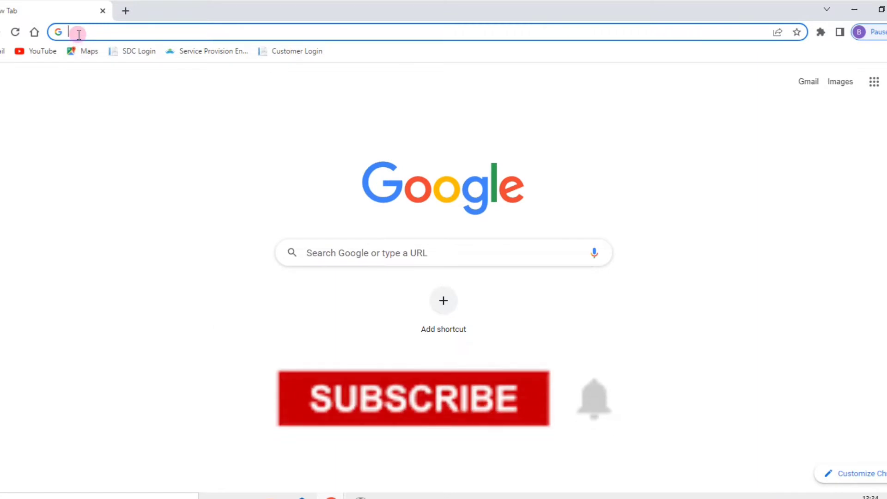
pyautogui.write('E')
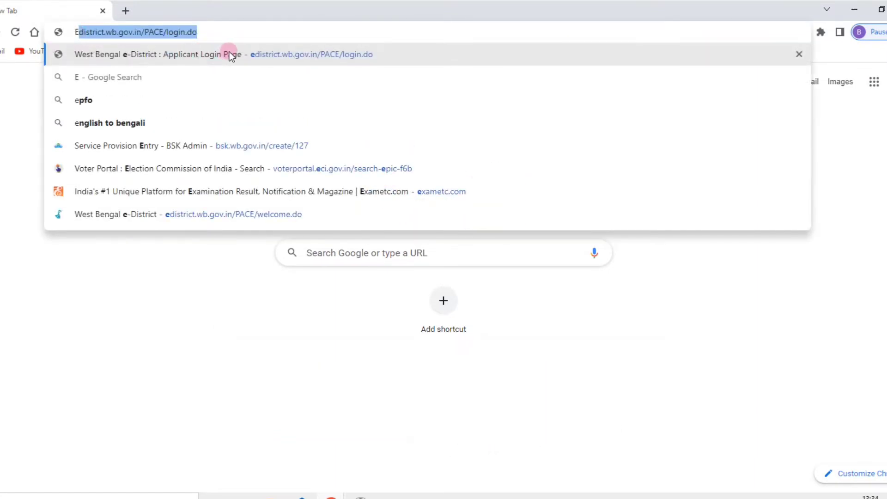
pyautogui.click(229, 53)
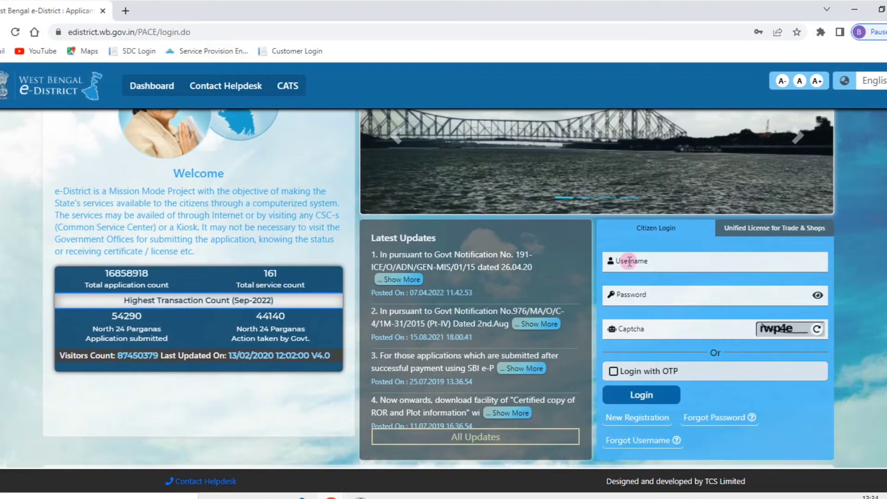
# - Log in as a citizen with the first saved username and password, and enter the displayed captcha
pyautogui.click(657, 260)
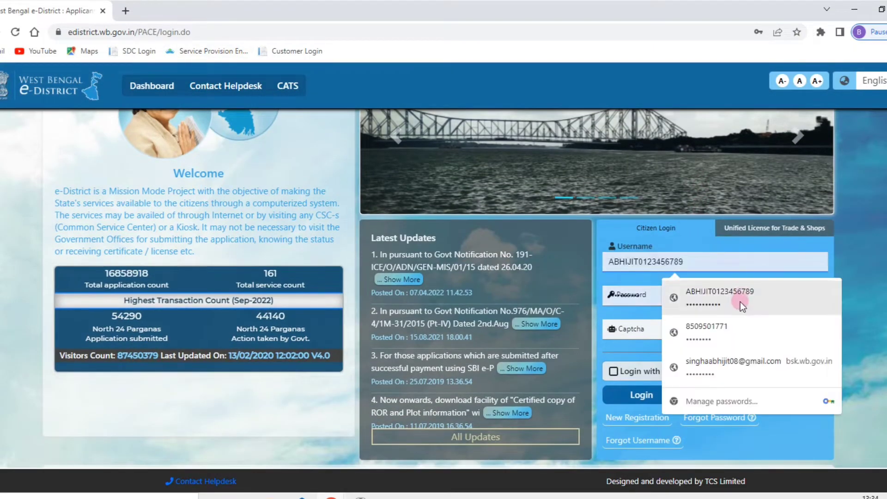
pyautogui.click(721, 297)
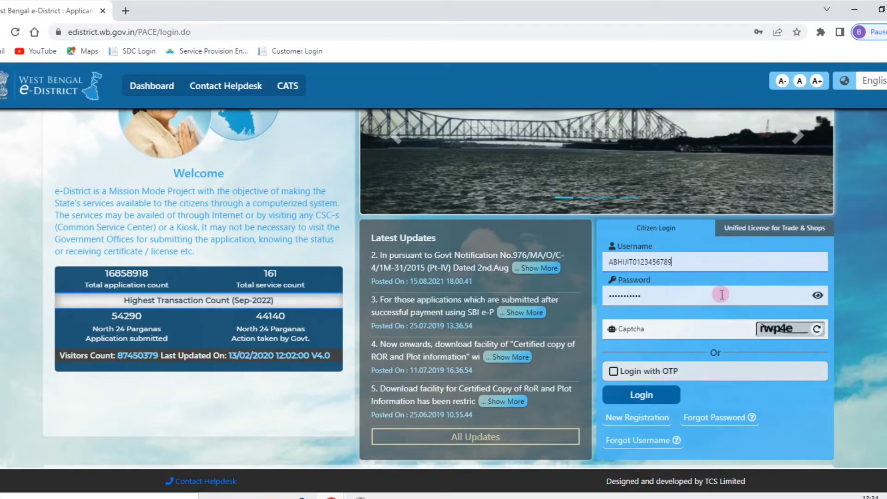
pyautogui.click(646, 331)
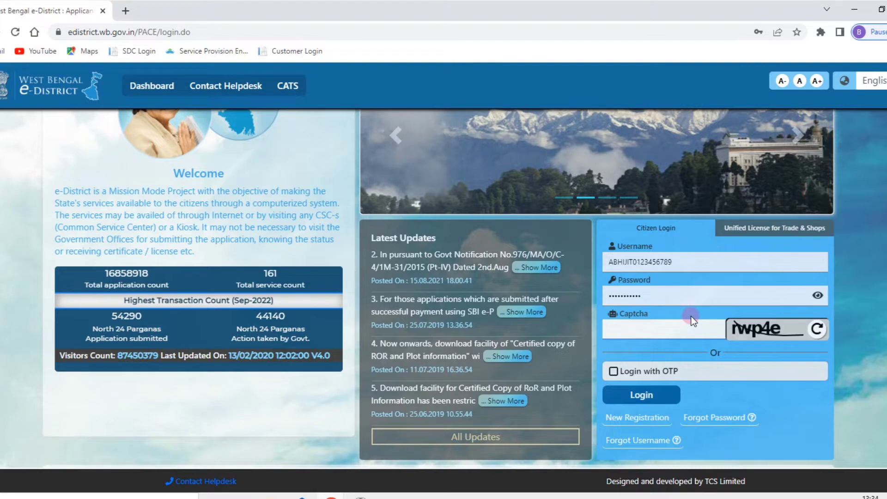
pyautogui.press('BackSpace')
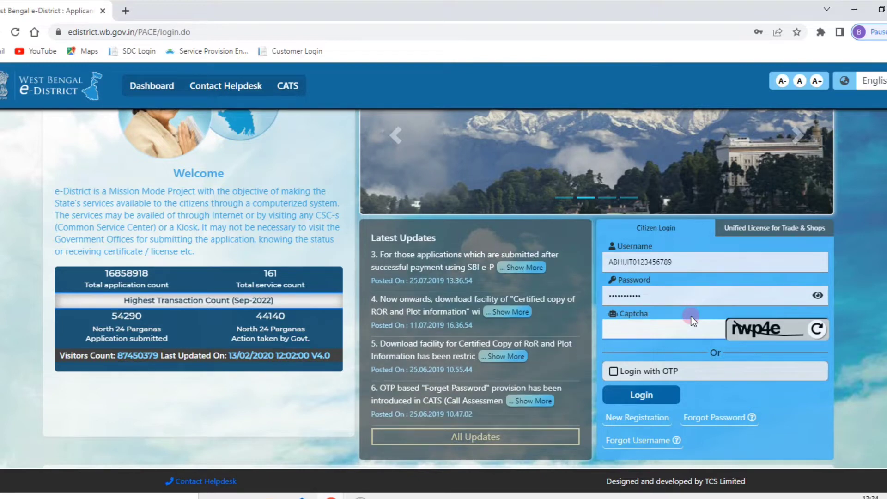
pyautogui.write('r')
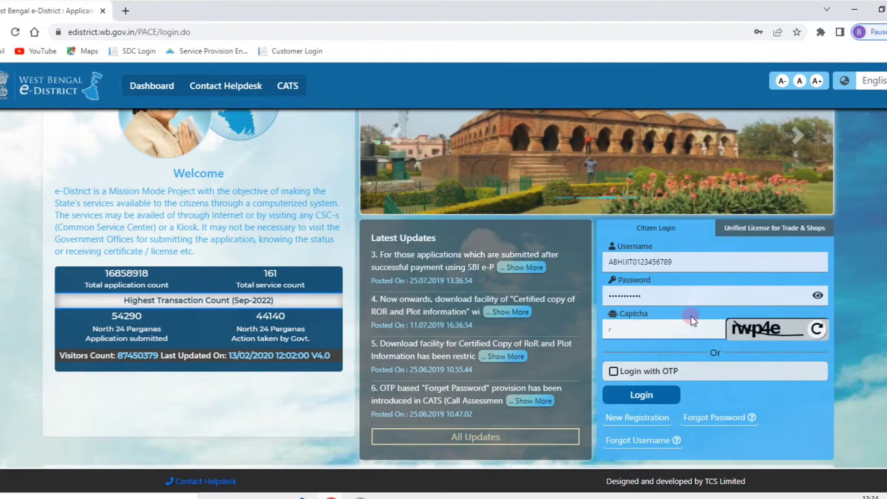
pyautogui.write('wp4e')
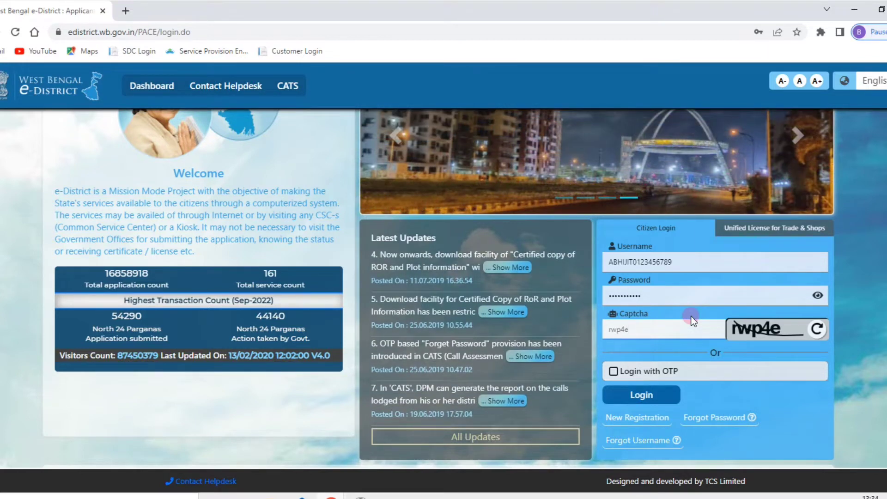
pyautogui.click(663, 394)
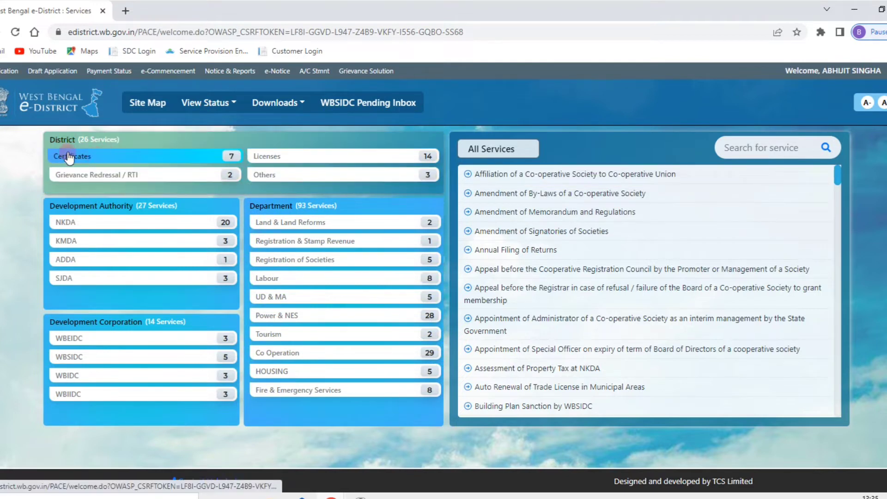
# - Find Income Certificate among the district certificate services and start an application from its requirements page
pyautogui.click(101, 157)
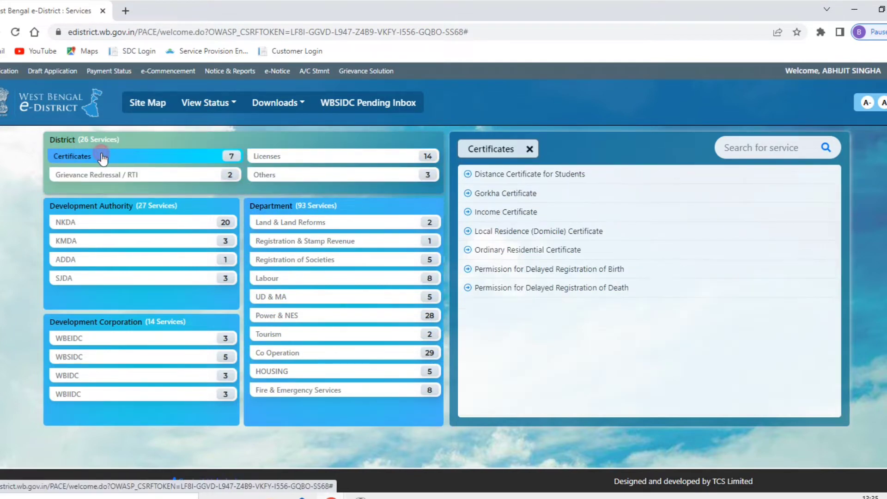
pyautogui.click(515, 212)
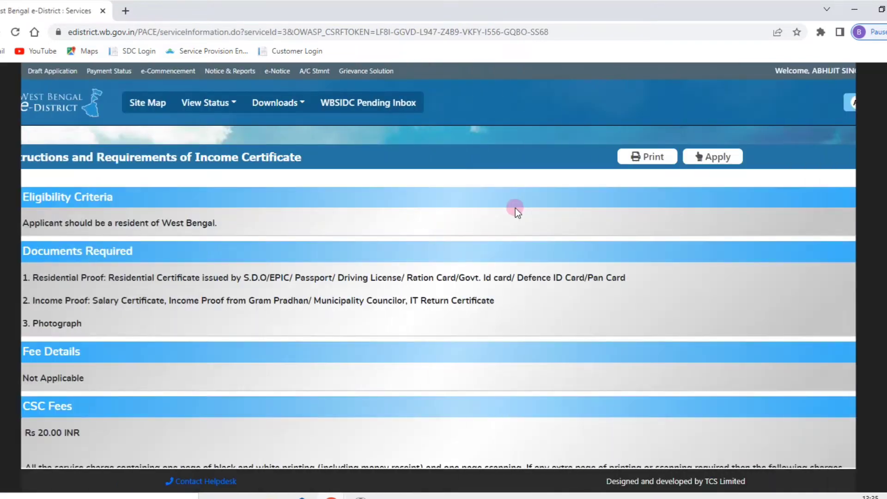
pyautogui.scroll(-4, 373, 241)
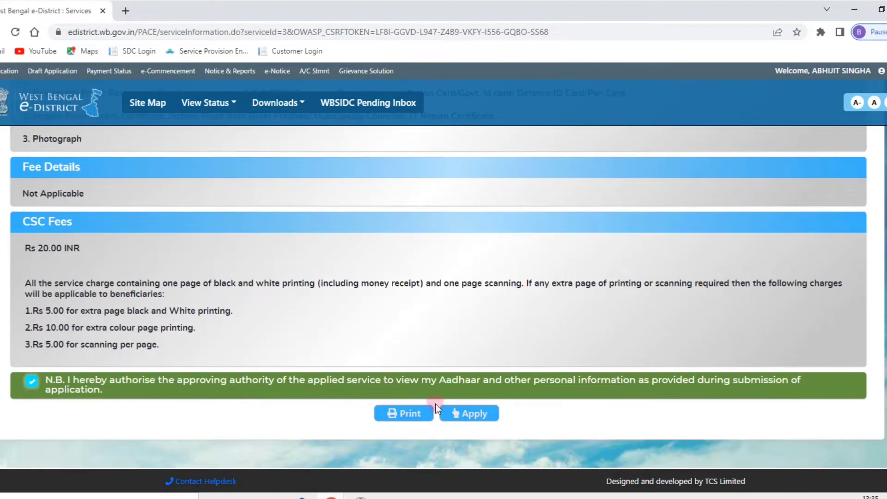
pyautogui.click(484, 420)
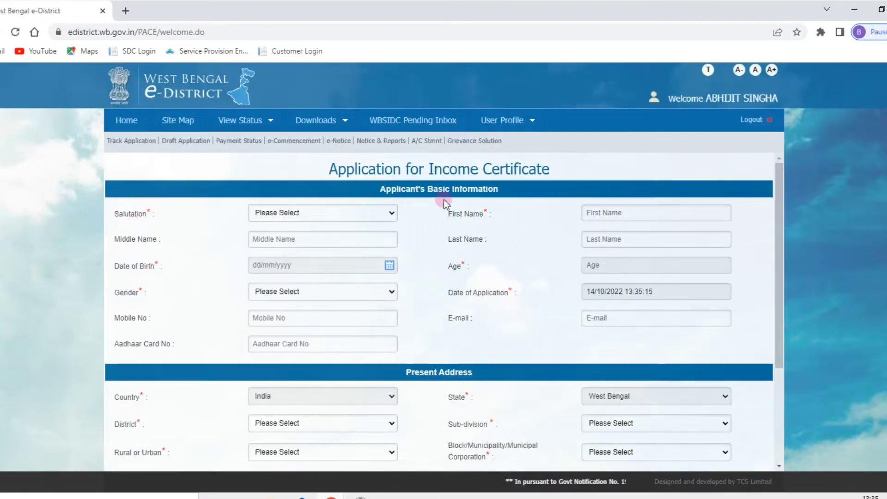
# - Set the applicant's salutation to Ms. and the present address to Darjeeling district, Siliguri sub-division
pyautogui.click(280, 214)
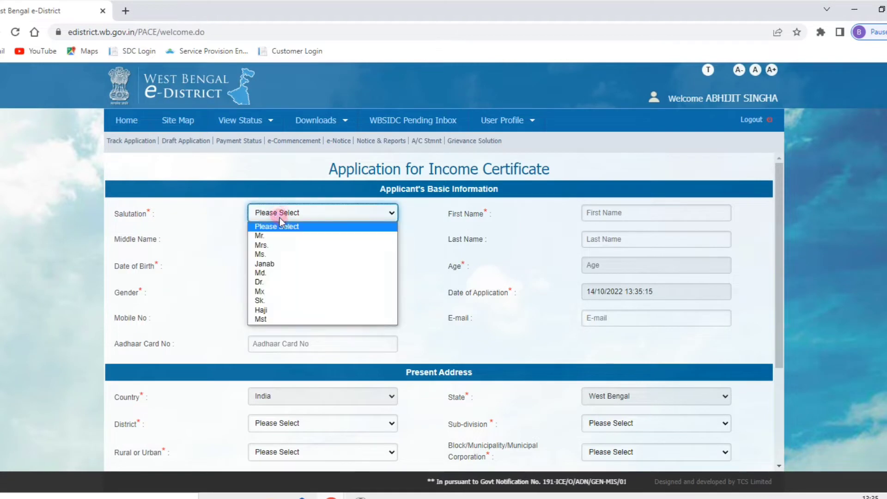
pyautogui.click(276, 254)
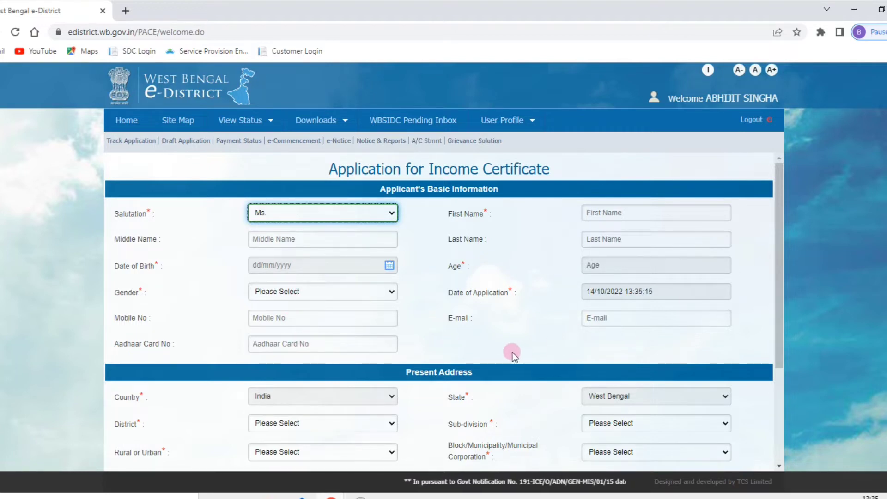
pyautogui.scroll(-3, 513, 354)
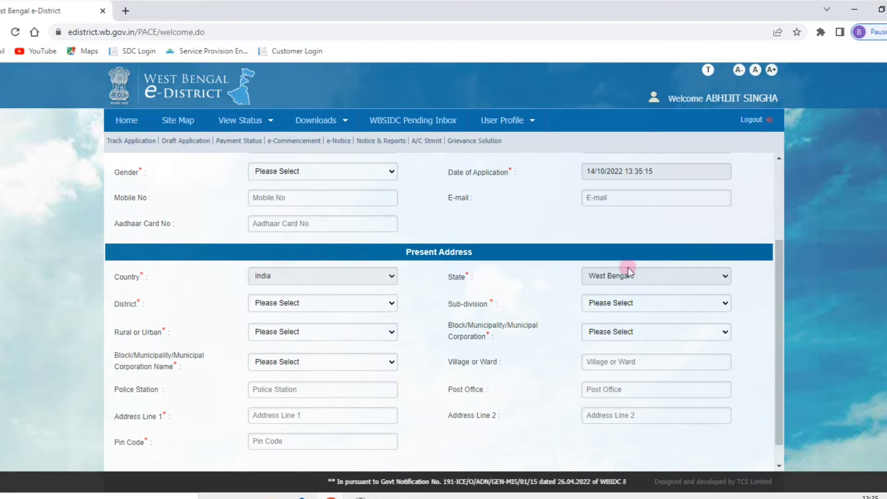
pyautogui.click(320, 303)
pyautogui.scroll(-1, 307, 277)
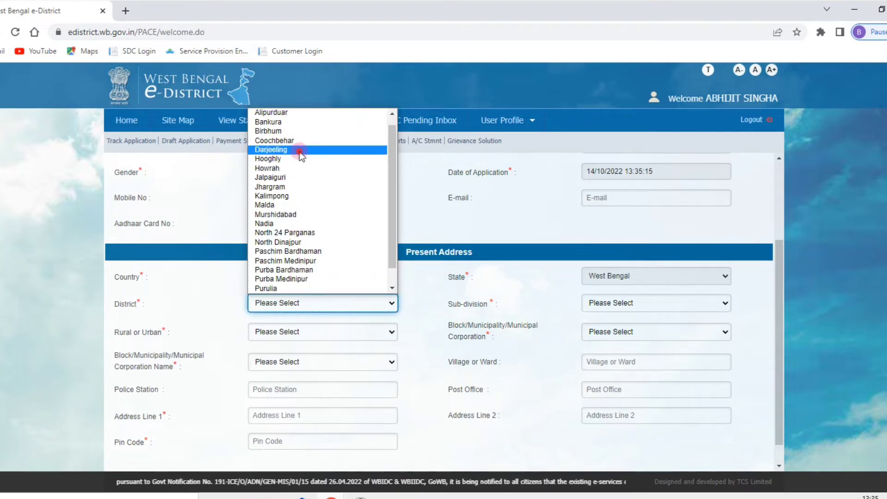
pyautogui.click(295, 149)
pyautogui.click(625, 300)
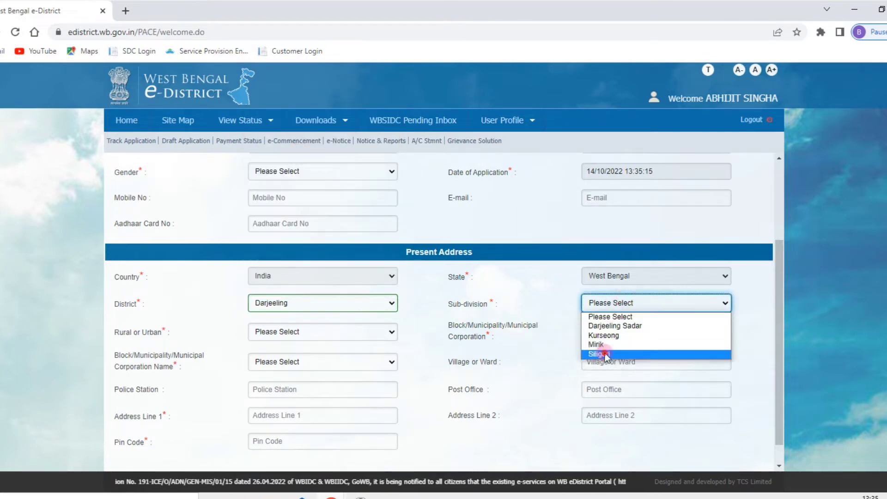
pyautogui.click(600, 353)
# - Set the present address to Rural, with Block as the local body type and Kharibari as its name
pyautogui.click(304, 331)
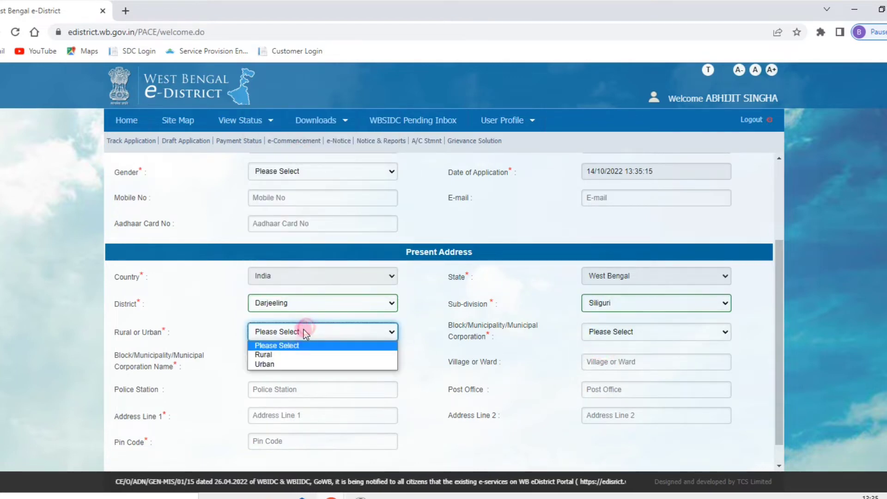
pyautogui.click(291, 355)
pyautogui.click(615, 345)
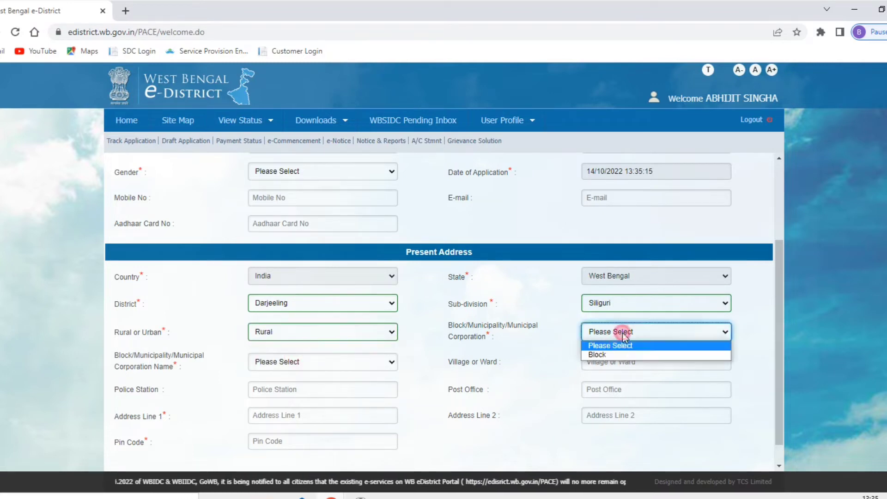
pyautogui.click(611, 355)
pyautogui.click(326, 364)
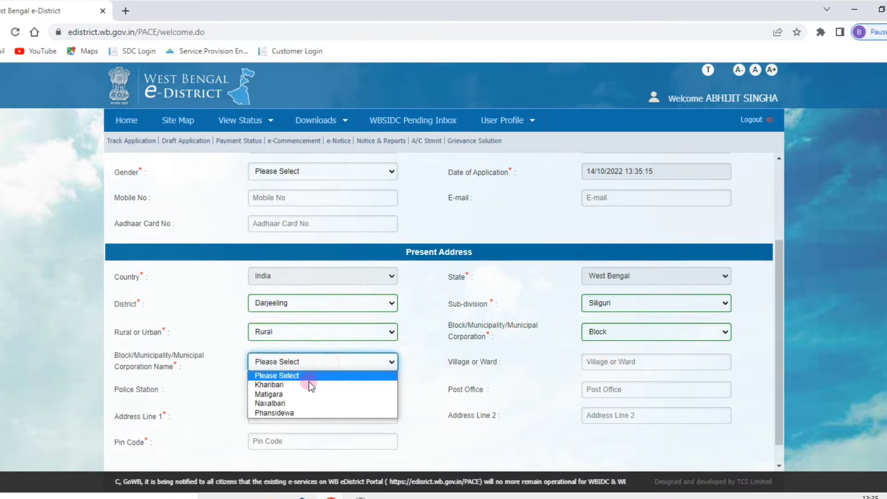
pyautogui.click(304, 388)
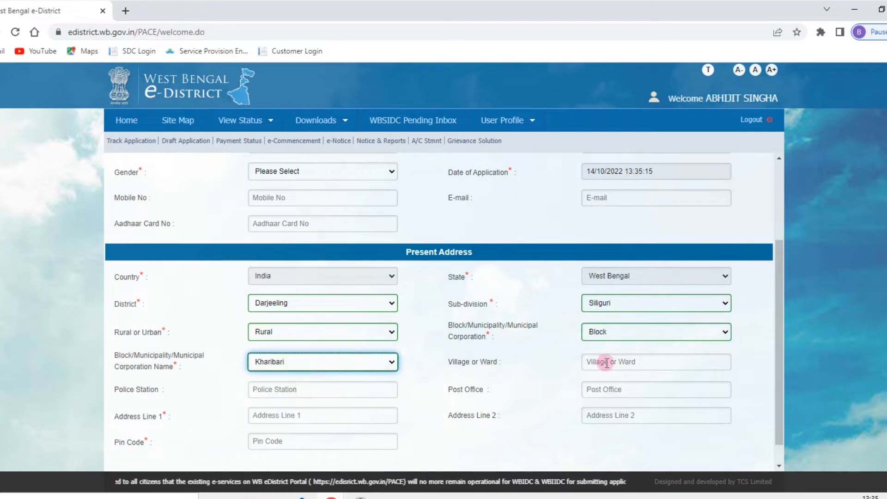
# - Review the completed basic information and present address, then save them and continue to the next form page
pyautogui.scroll(-1, 600, 362)
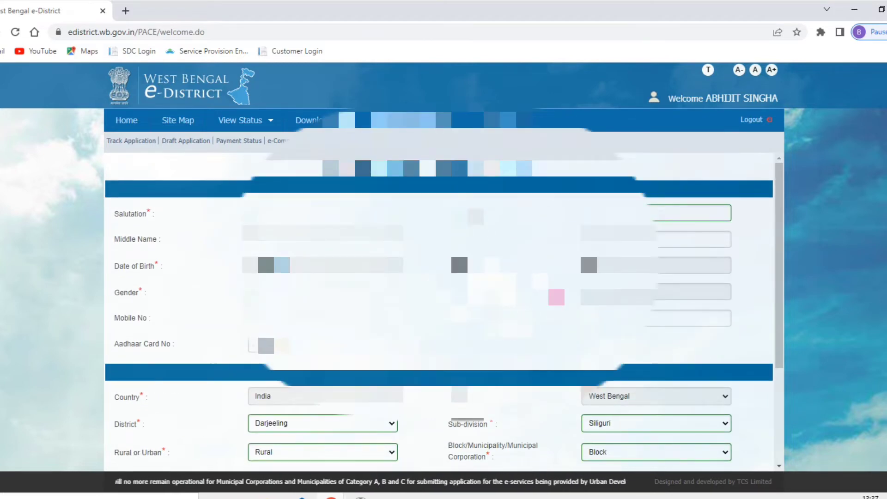
pyautogui.scroll(-3, 439, 301)
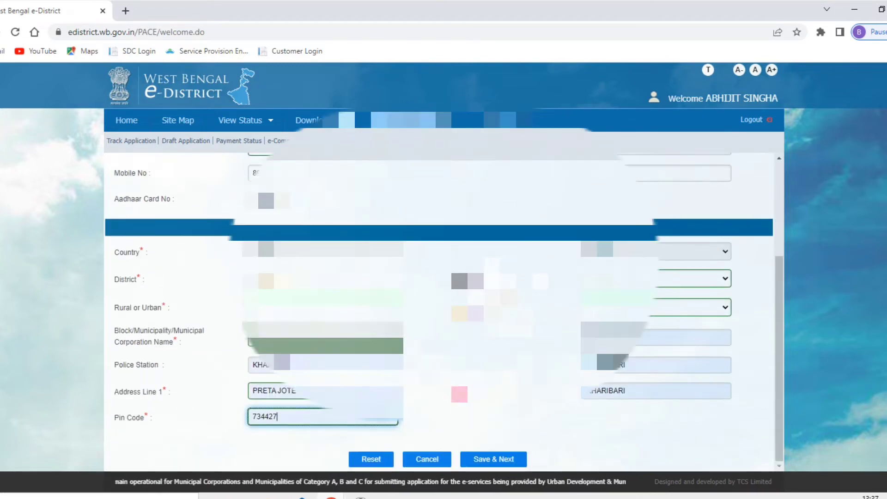
pyautogui.click(484, 457)
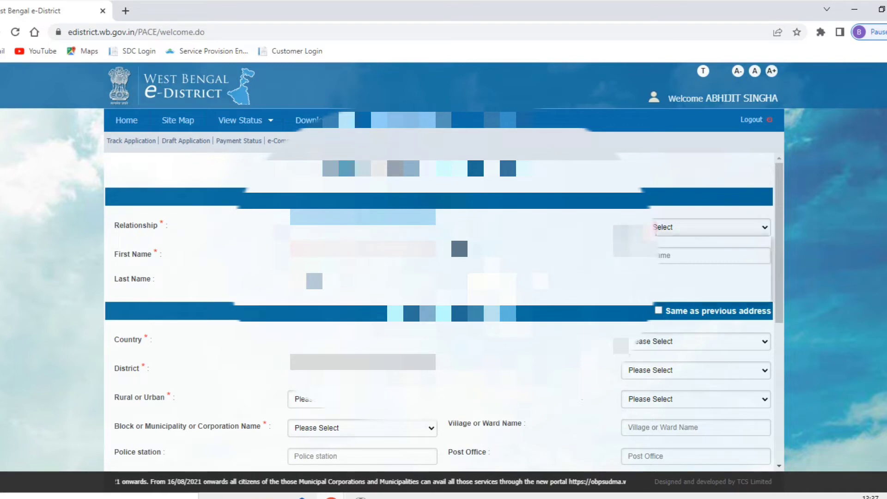
# - Set the relative's salutation to Mr. and mark the address as the same as the previous address
pyautogui.click(666, 227)
pyautogui.click(694, 251)
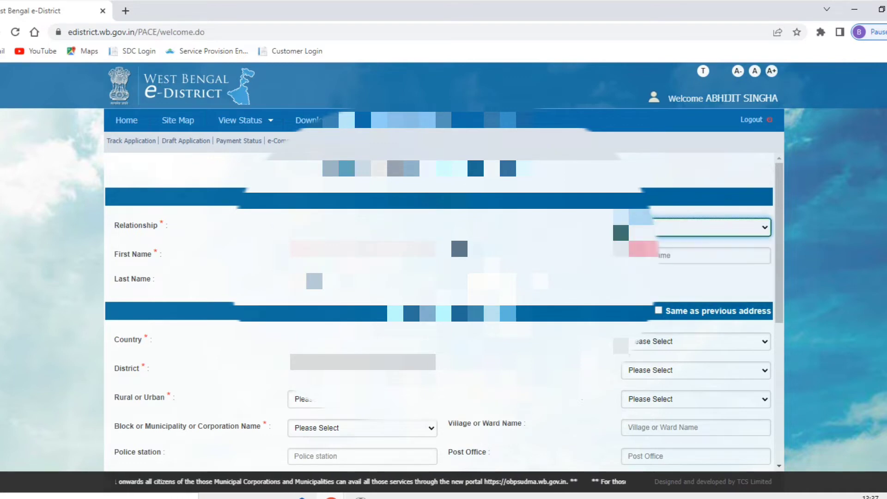
pyautogui.scroll(-4, 439, 300)
pyautogui.scroll(3, 439, 300)
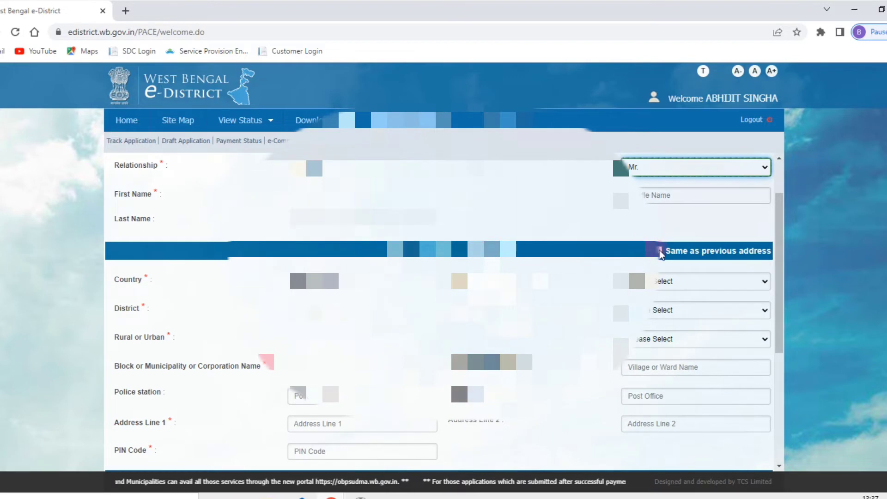
pyautogui.click(659, 251)
# - Enter the relative's first name and last name, leaving the middle name empty
pyautogui.scroll(1, 659, 251)
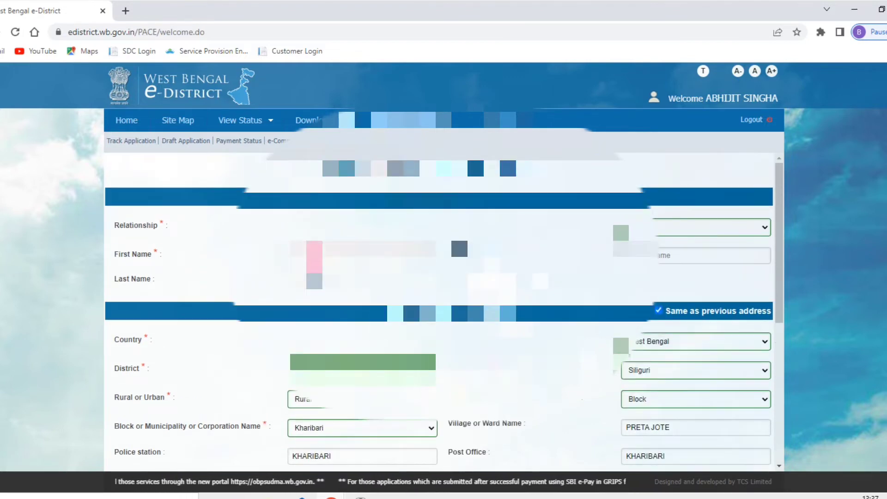
pyautogui.click(379, 264)
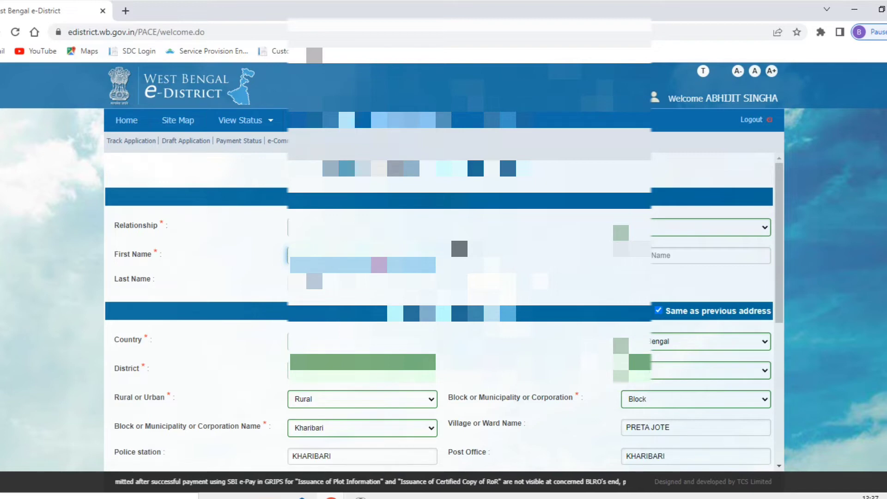
pyautogui.press('Tab')
pyautogui.press('Tab')
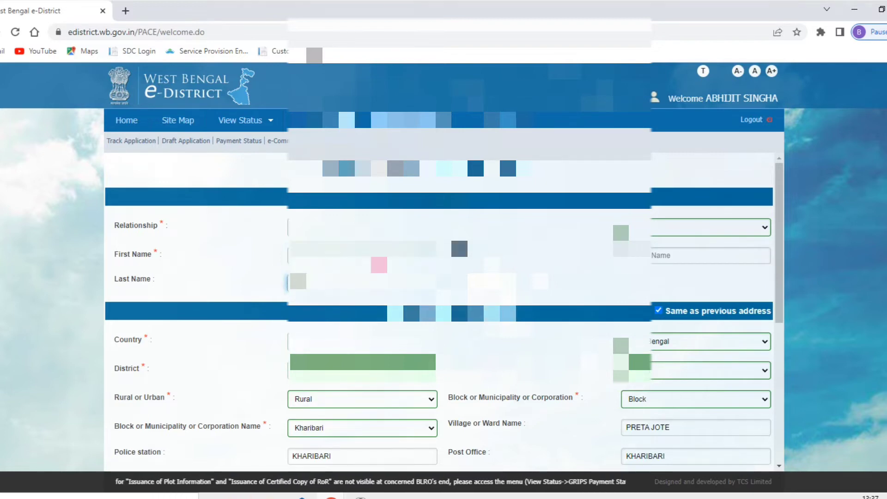
# - Enter the applicant's annual income in INR and set the income year to 2022-2023
pyautogui.scroll(-4, 439, 314)
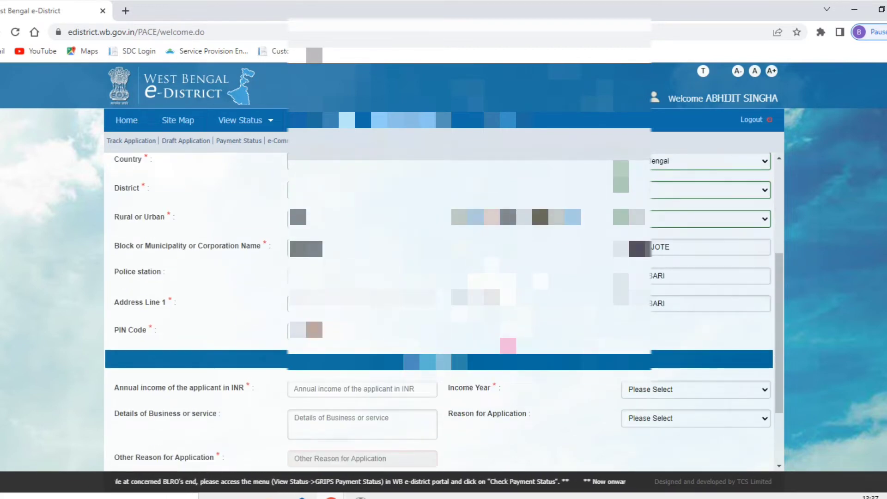
pyautogui.scroll(4, 439, 314)
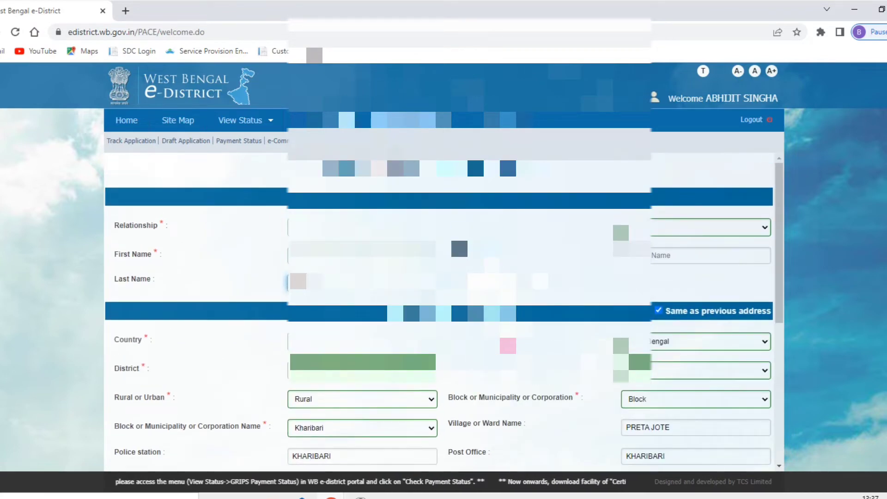
pyautogui.scroll(-4, 439, 314)
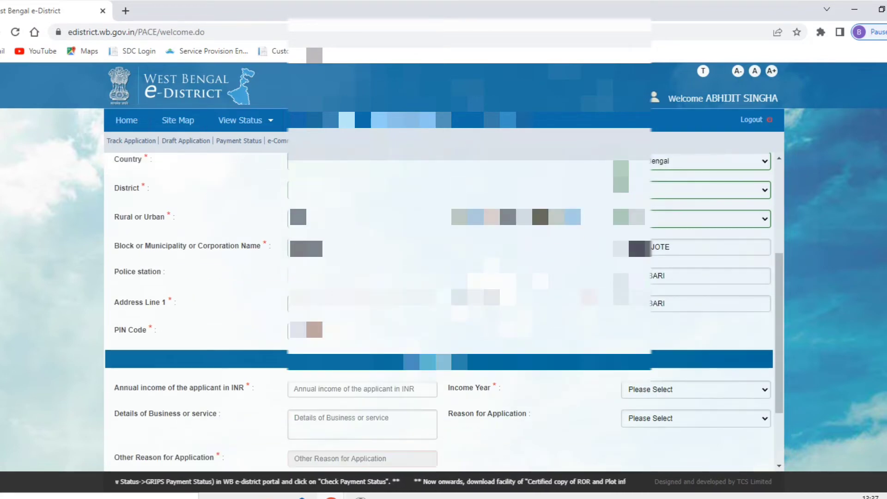
pyautogui.scroll(-3, 439, 314)
pyautogui.click(363, 296)
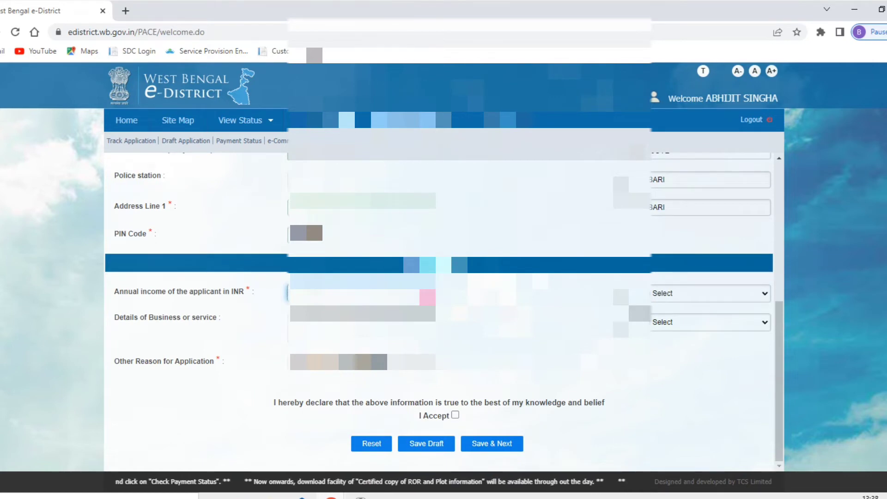
pyautogui.click(670, 293)
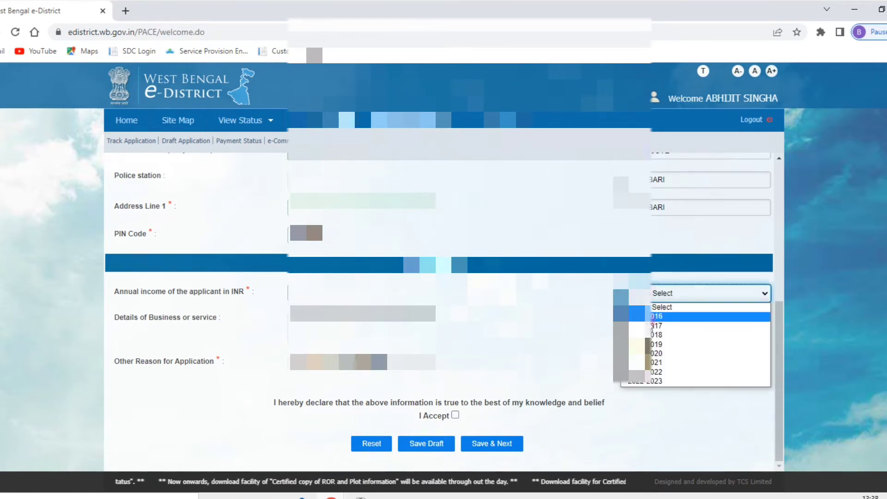
pyautogui.click(651, 381)
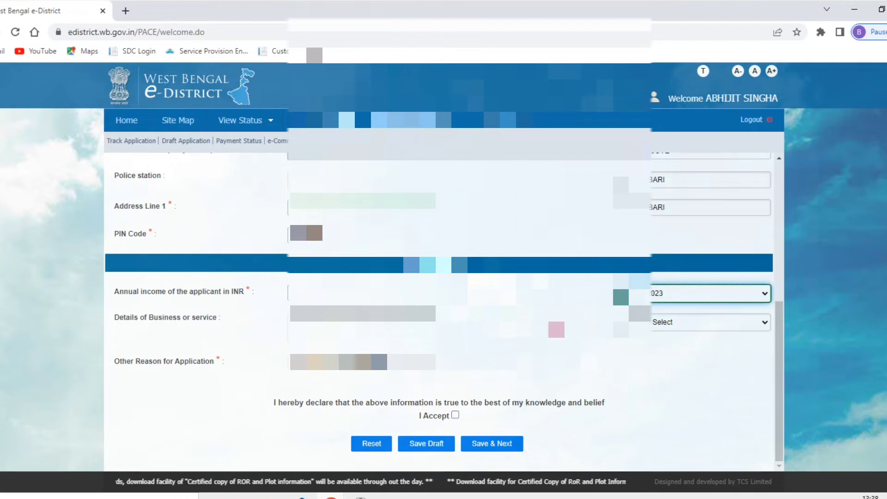
# - Set the reason for application to Other and enter SCHOLARSHIP as the other reason
pyautogui.click(661, 322)
pyautogui.click(651, 365)
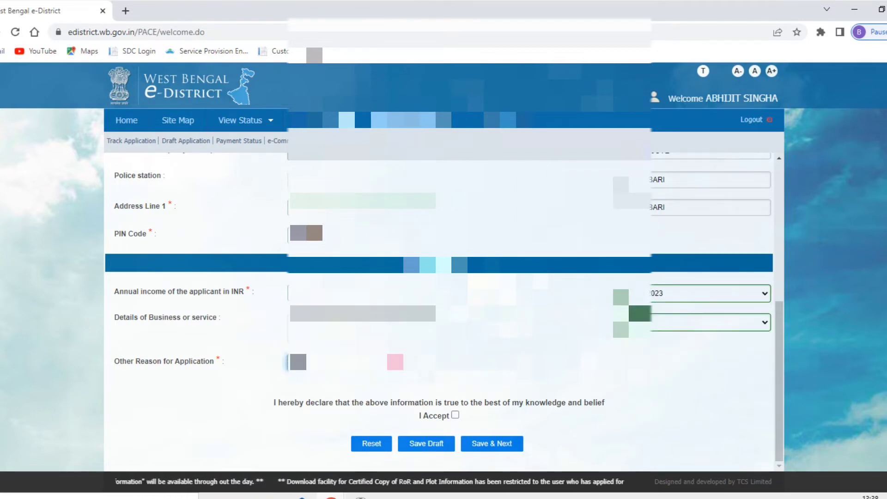
pyautogui.write('admission')
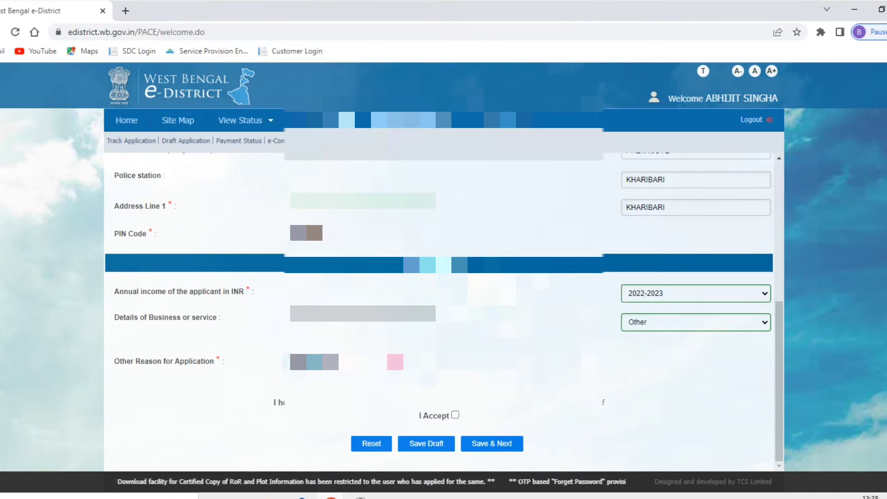
# - Accept the declaration, save the form and continue, and let the browser store the entered address
pyautogui.scroll(6, 443, 315)
pyautogui.scroll(-6, 443, 314)
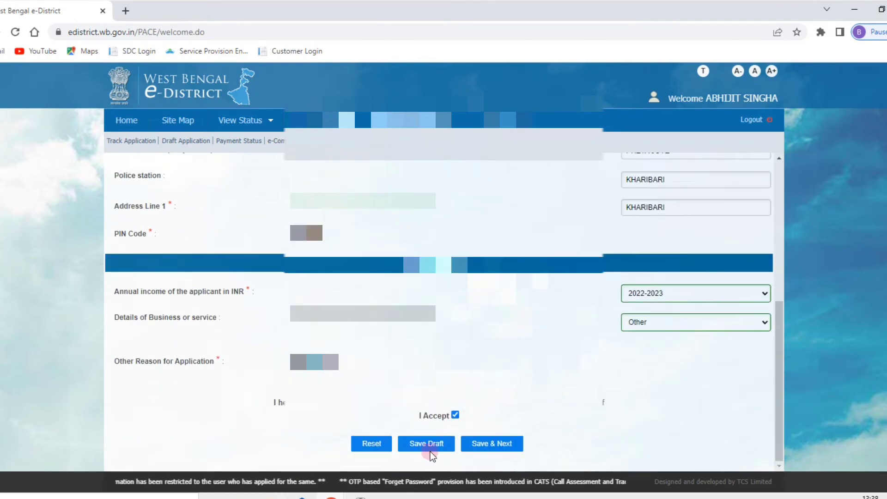
pyautogui.click(490, 443)
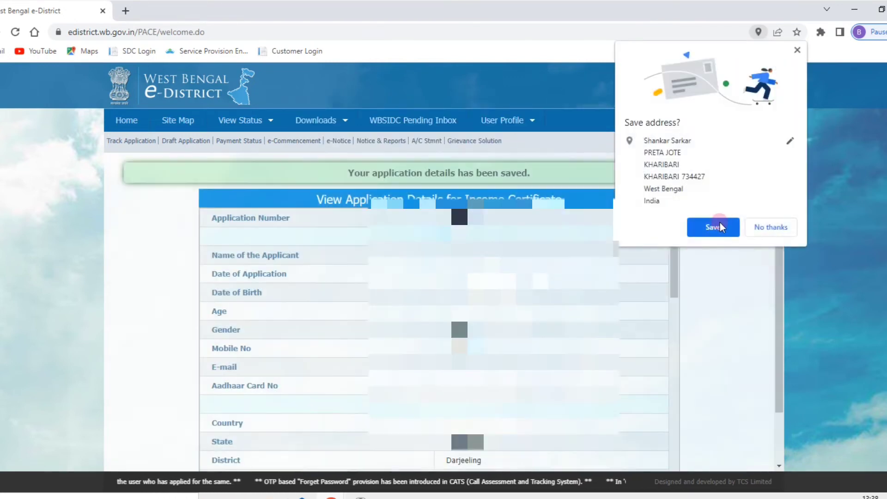
pyautogui.click(719, 223)
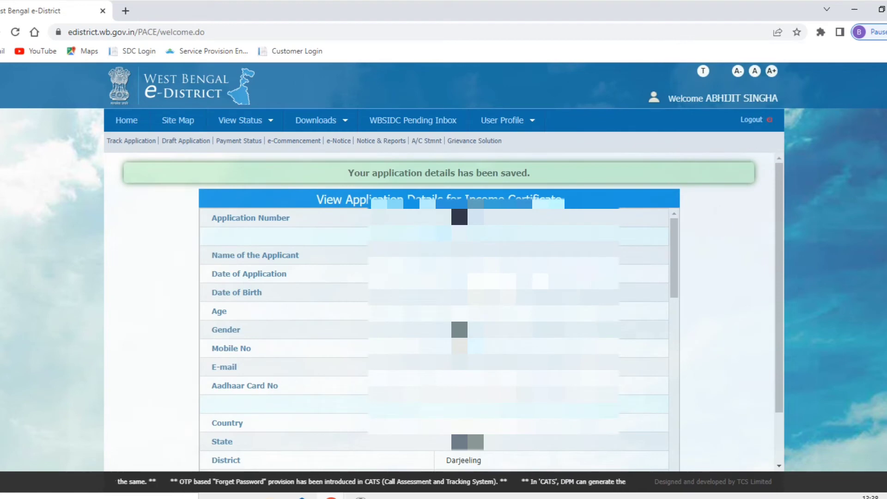
# - Review the saved Income Certificate application details and continue to attaching the supporting documents
pyautogui.scroll(-5, 462, 340)
pyautogui.scroll(5, 462, 340)
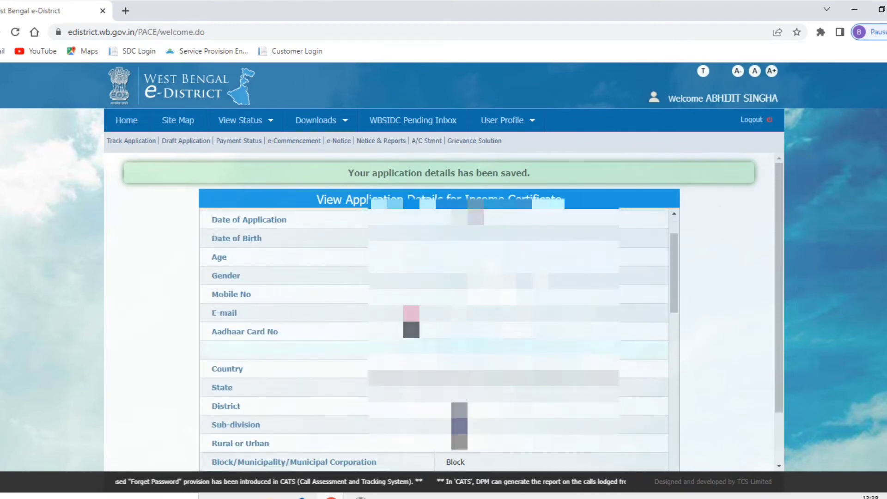
pyautogui.scroll(-15, 462, 339)
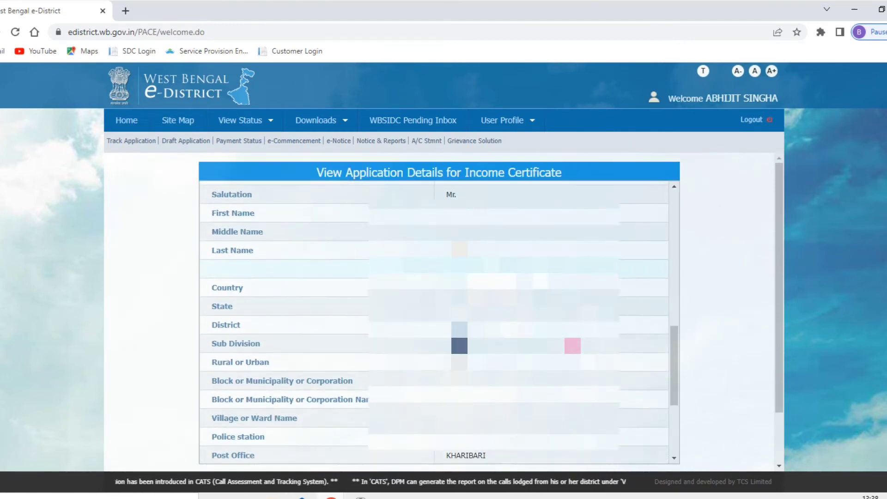
pyautogui.scroll(-2, 462, 339)
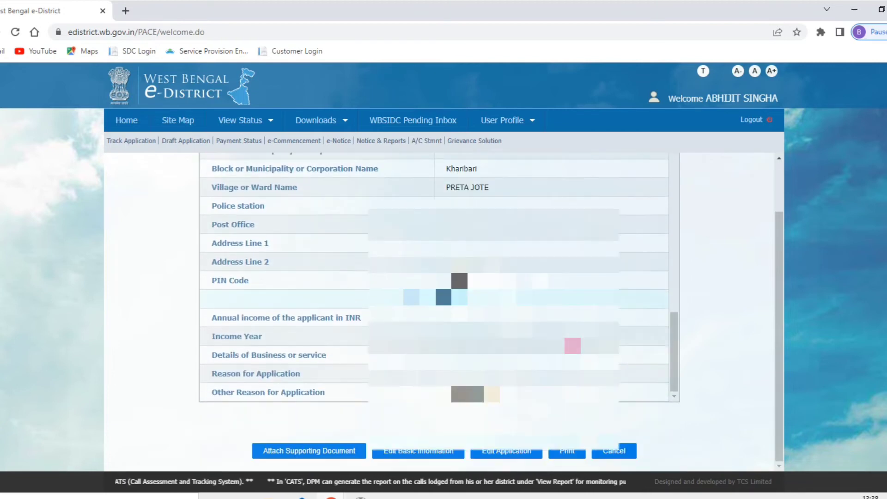
pyautogui.scroll(8, 462, 340)
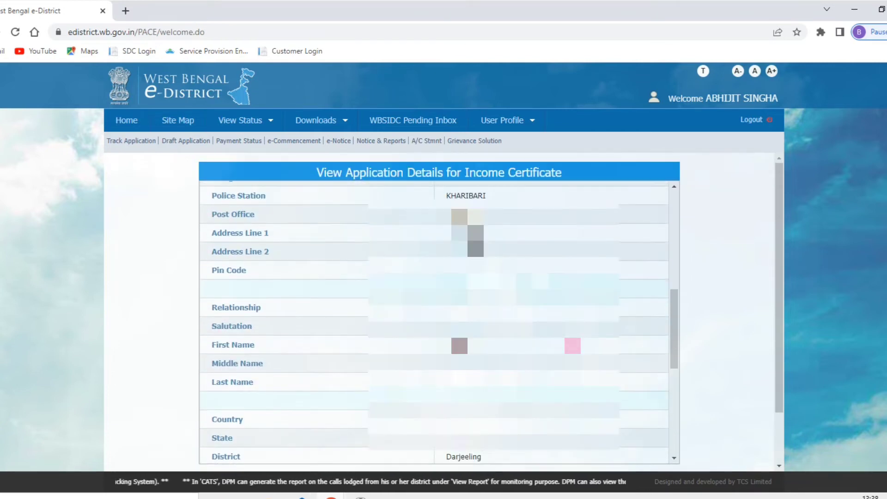
pyautogui.scroll(-6, 462, 323)
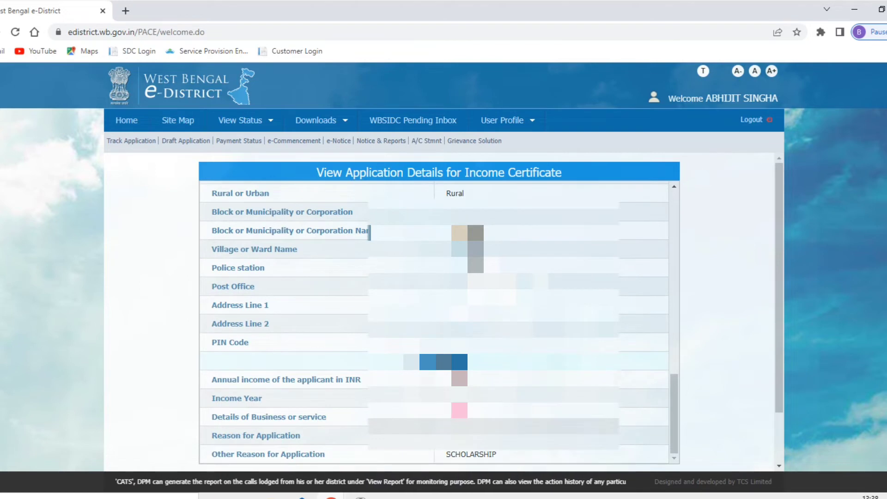
pyautogui.scroll(-2, 717, 324)
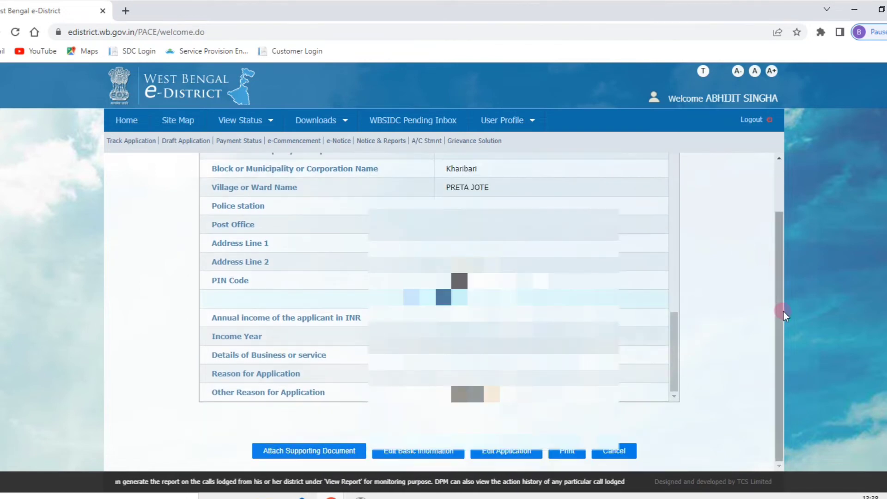
pyautogui.click(328, 450)
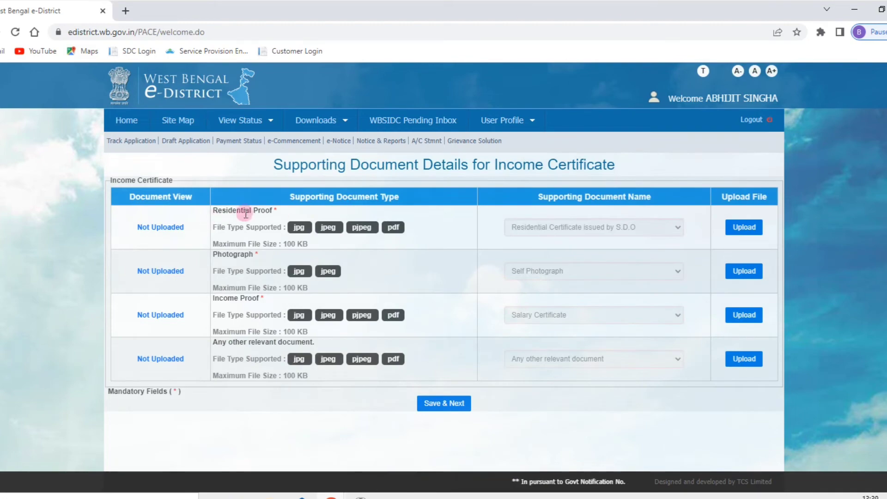
# - Upload the applicant's identity card image as Residential Proof, with Electronic Photo Identity Card (EPIC) as the document name
pyautogui.click(742, 228)
pyautogui.click(406, 286)
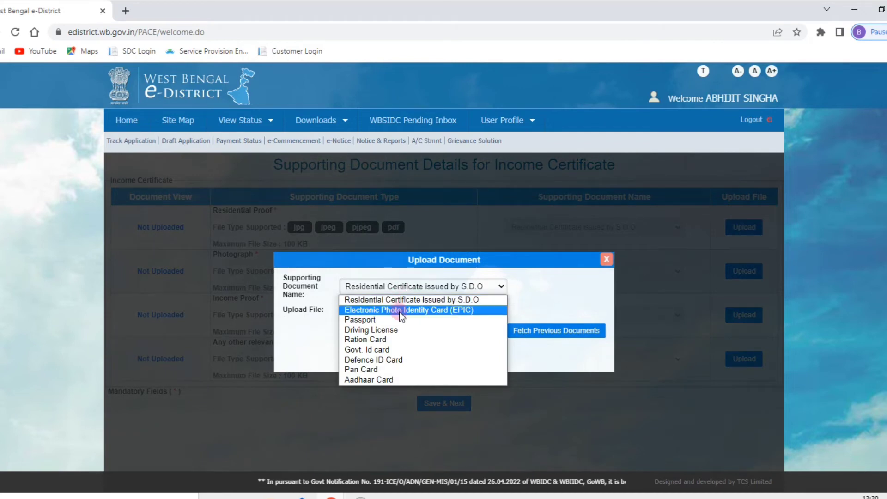
pyautogui.click(426, 310)
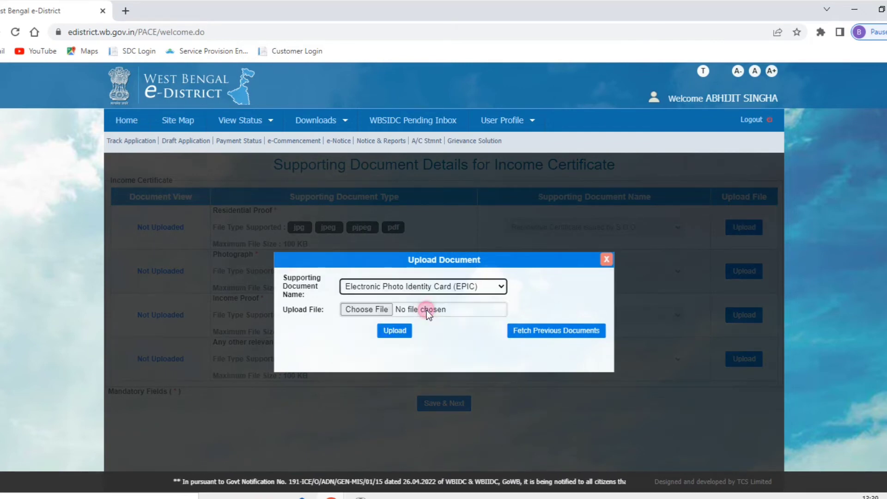
pyautogui.click(363, 308)
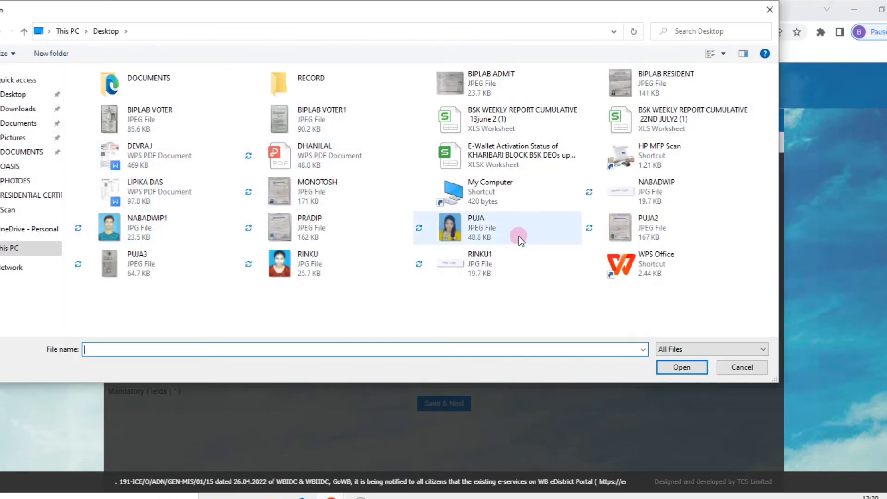
pyautogui.doubleClick(119, 264)
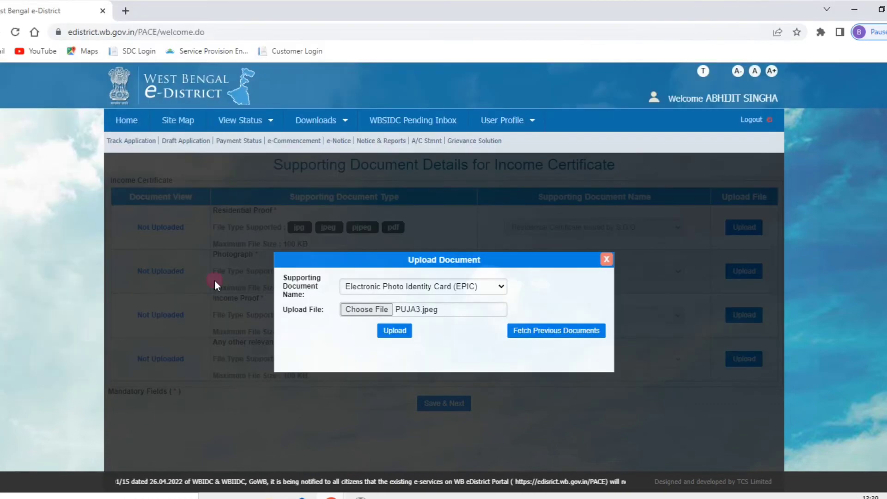
pyautogui.click(387, 330)
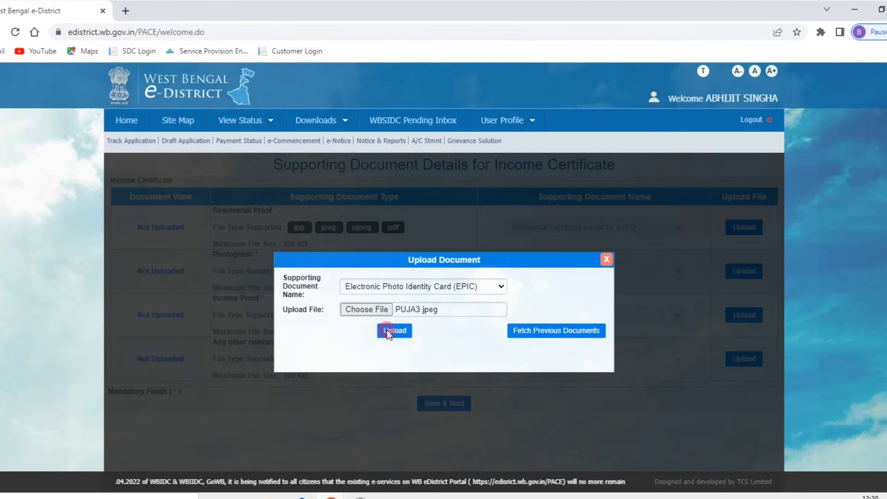
pyautogui.click(600, 260)
# - Upload the applicant's portrait image from the Desktop as the Self Photograph
pyautogui.scroll(-2, 589, 328)
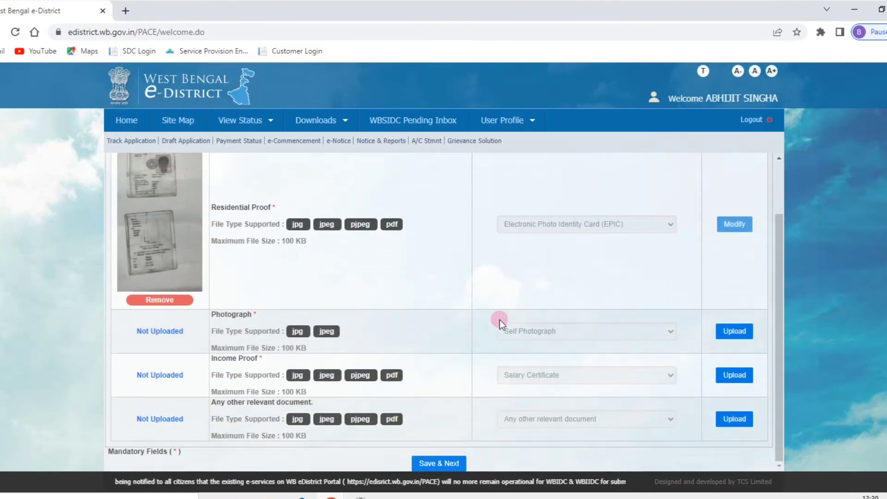
pyautogui.click(723, 331)
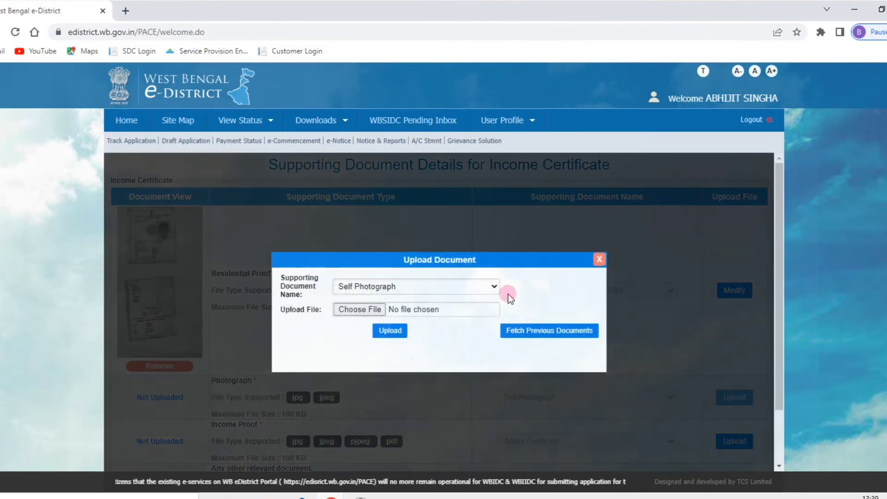
pyautogui.click(366, 309)
pyautogui.doubleClick(508, 226)
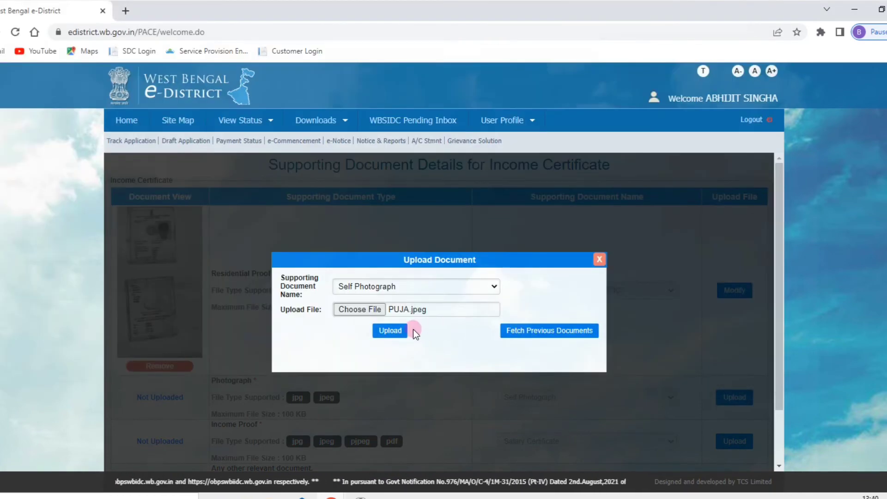
pyautogui.click(390, 331)
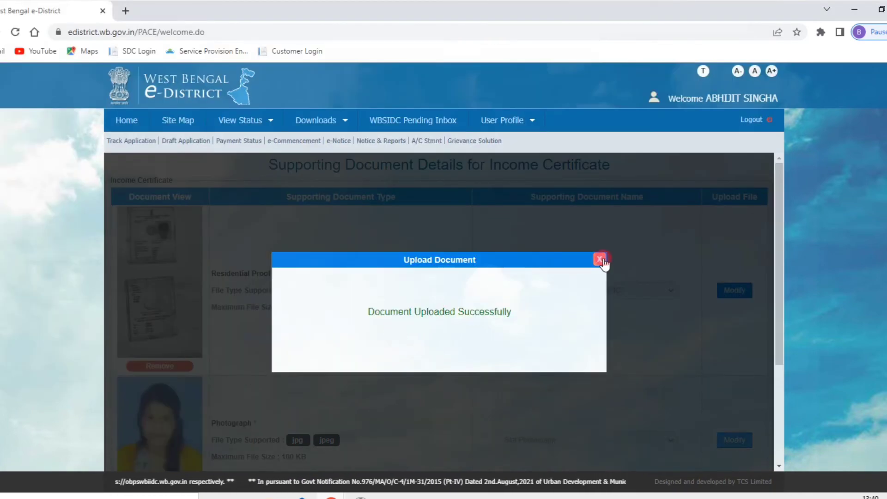
pyautogui.click(601, 260)
# - Set the Income Proof document name to Income Proof from Gram Pradhan and open the file selection for its upload
pyautogui.scroll(-3, 423, 372)
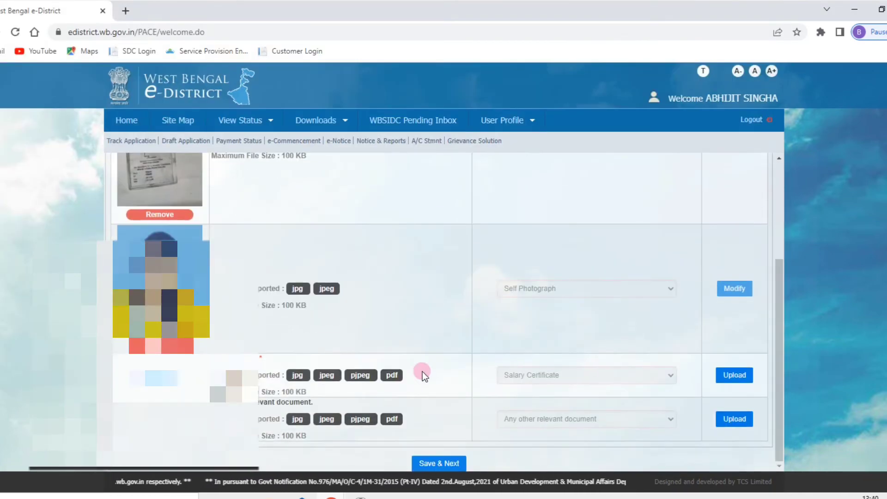
pyautogui.click(732, 376)
pyautogui.click(406, 286)
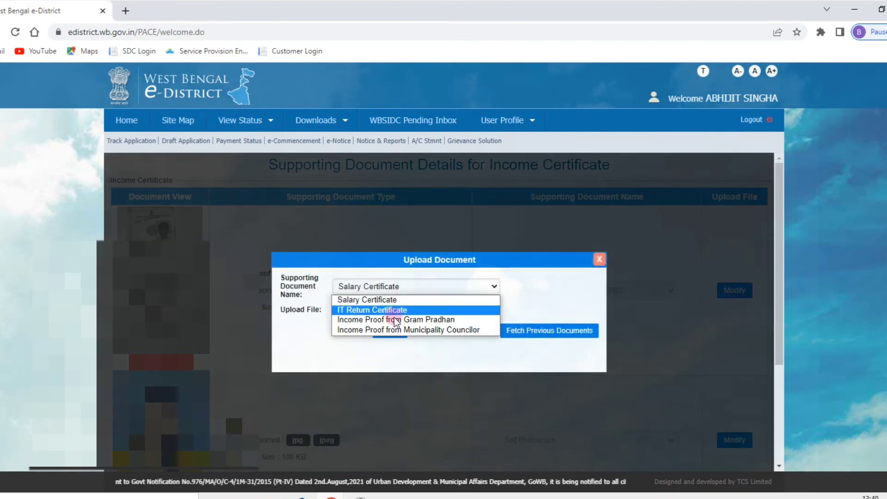
pyautogui.click(394, 320)
pyautogui.click(369, 316)
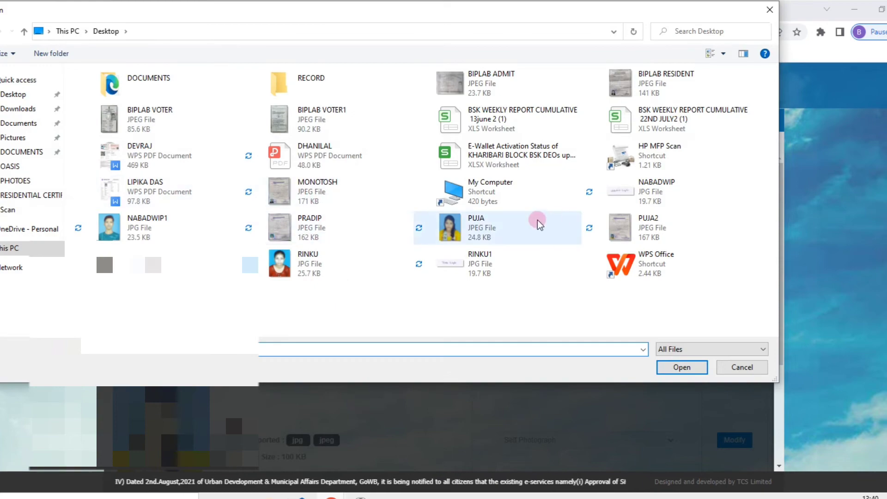
# - Open the applicant's Gram Panchayat certificate image in Paint, resize it to 400 pixels wide with the aspect ratio maintained, save it and close Paint
pyautogui.click(627, 225)
pyautogui.rightClick(627, 225)
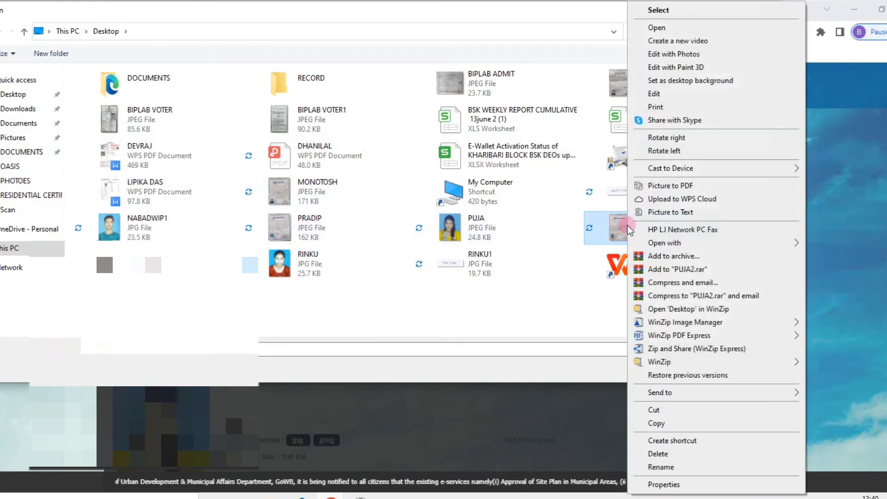
pyautogui.click(661, 94)
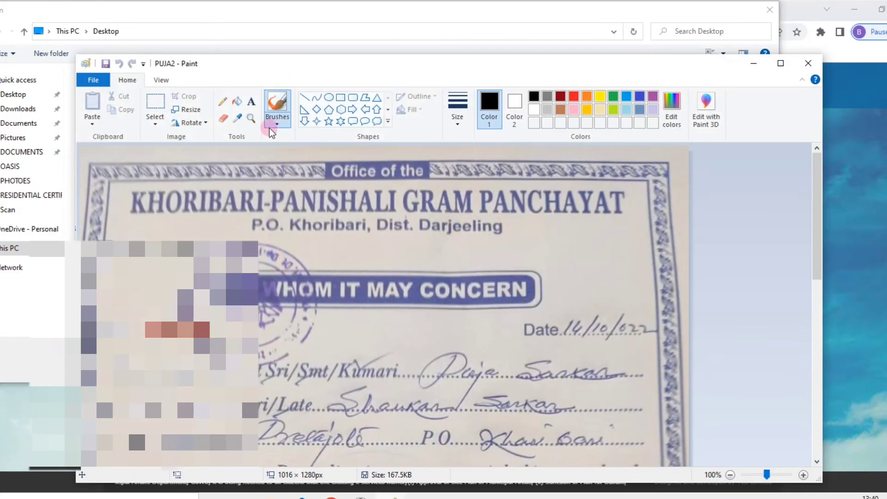
pyautogui.click(198, 112)
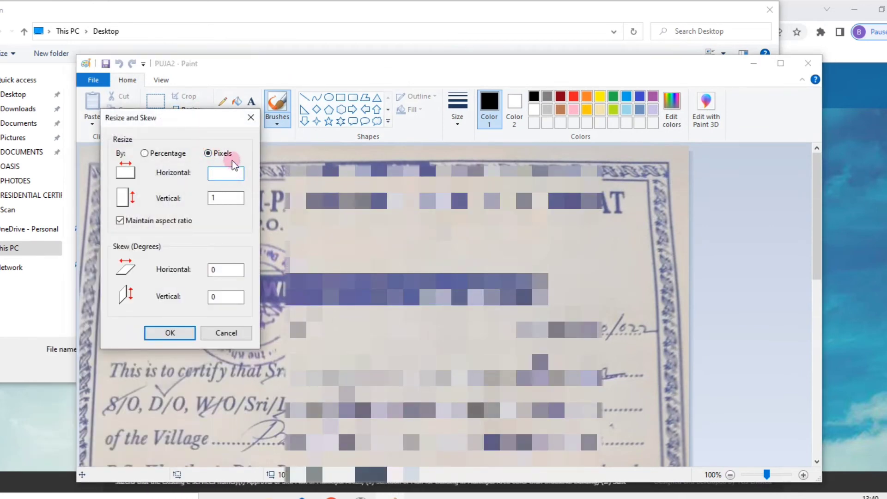
pyautogui.click(170, 333)
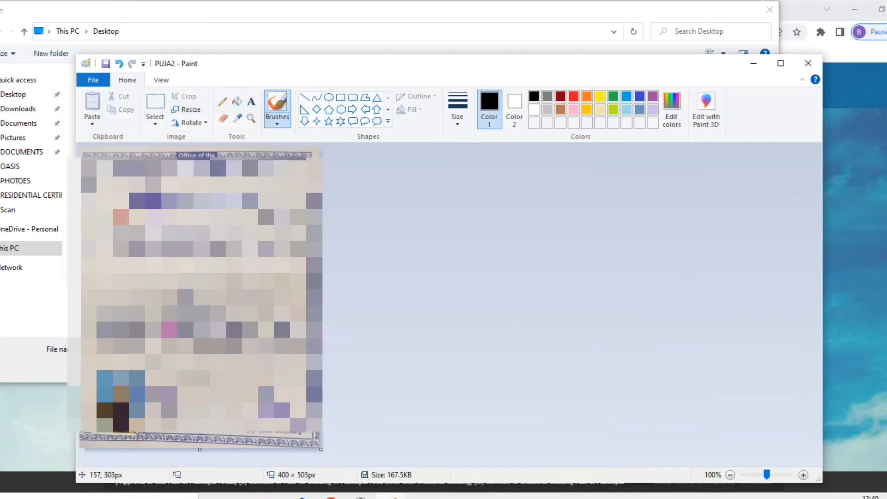
pyautogui.click(106, 65)
pyautogui.click(808, 64)
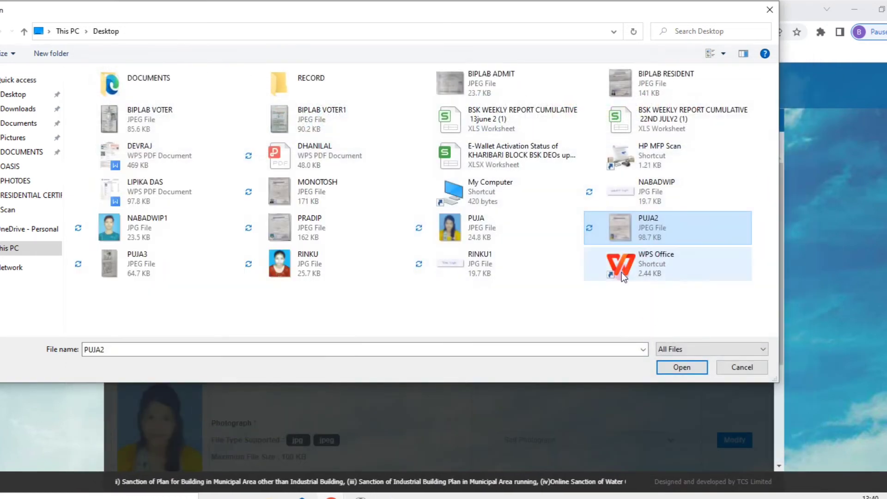
# - Upload the resized Gram Panchayat certificate image from the Desktop as the Income Proof and close the upload dialog
pyautogui.doubleClick(638, 229)
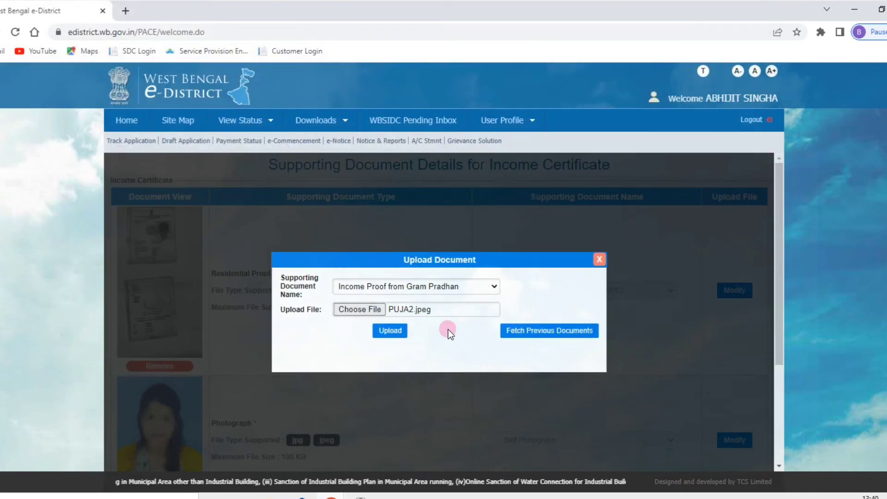
pyautogui.click(390, 331)
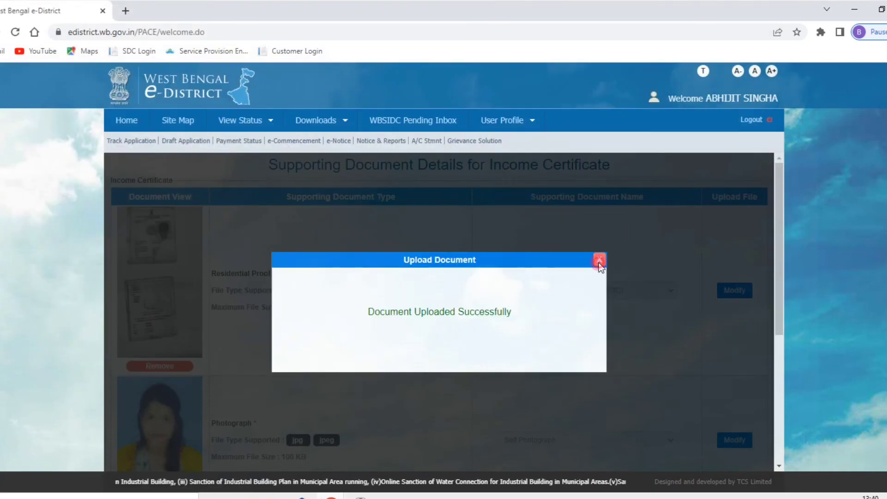
pyautogui.click(600, 260)
# - Save the supporting documents for the Income Certificate and proceed to the application details review
pyautogui.scroll(-5, 598, 307)
pyautogui.click(421, 464)
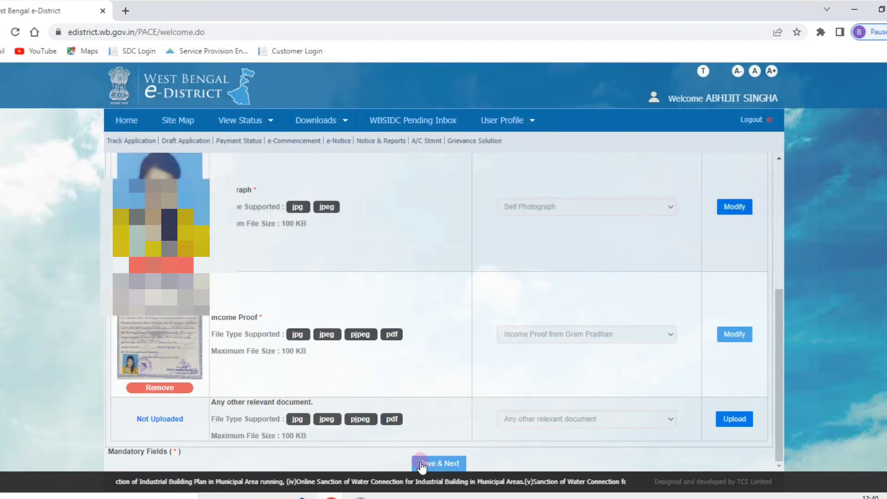
pyautogui.click(411, 393)
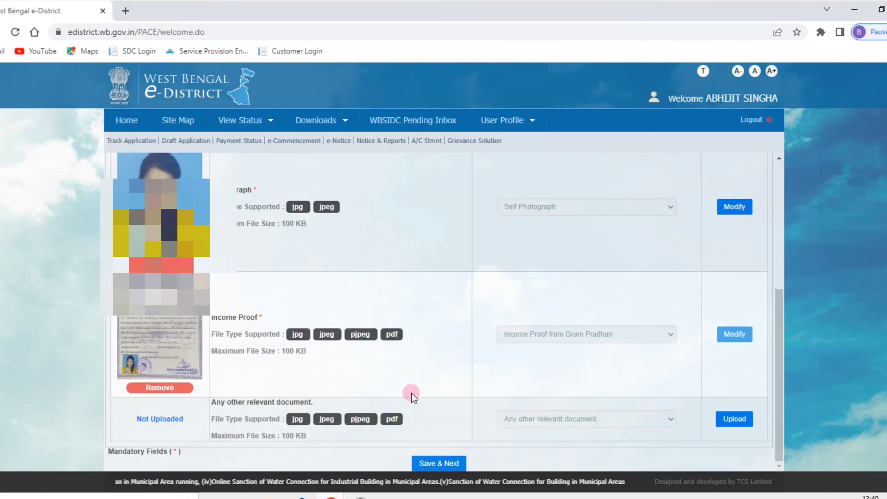
pyautogui.click(439, 463)
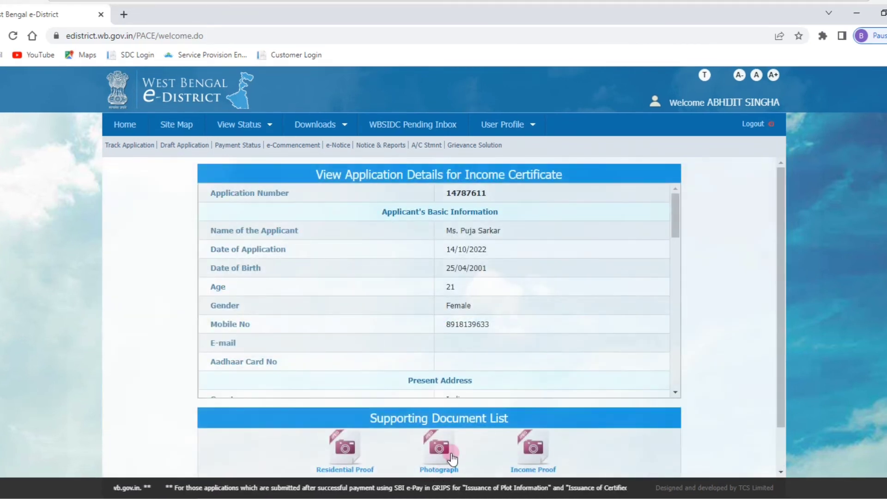
# - Submit the Income Certificate application from its review page and go through the acknowledgement to its end
pyautogui.click(731, 334)
pyautogui.scroll(-1, 732, 334)
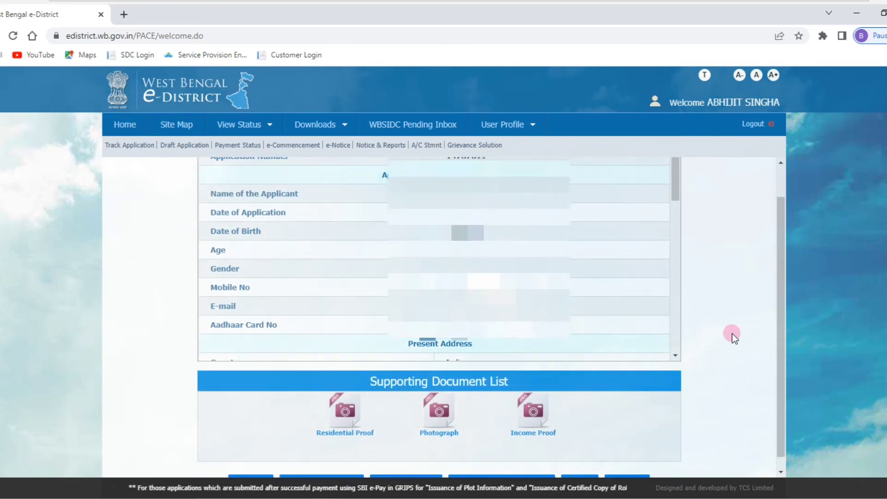
pyautogui.scroll(-1, 732, 334)
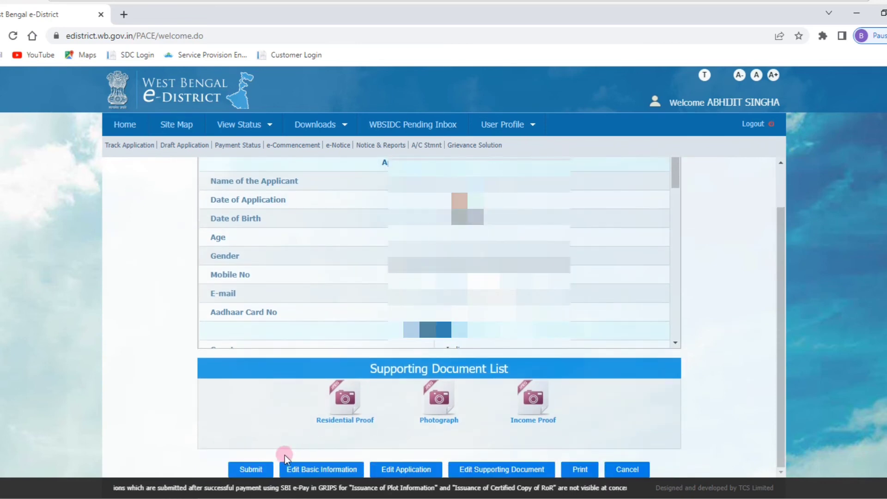
pyautogui.click(251, 469)
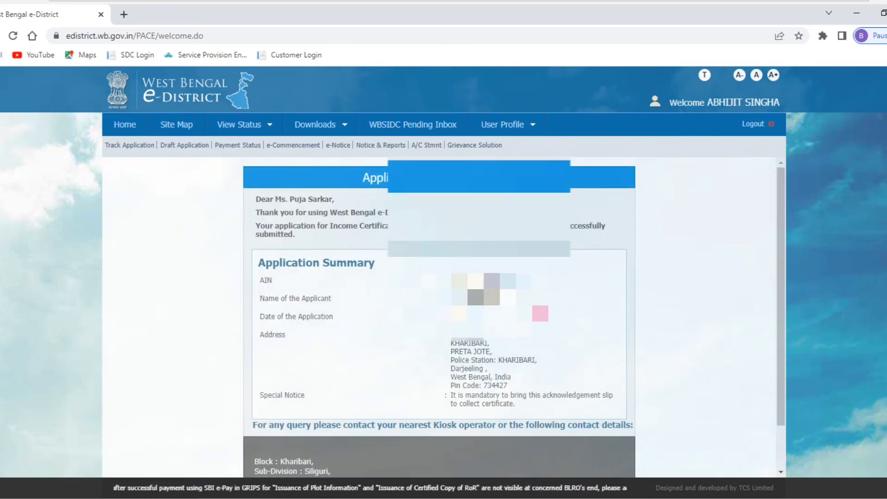
pyautogui.scroll(-1, 706, 303)
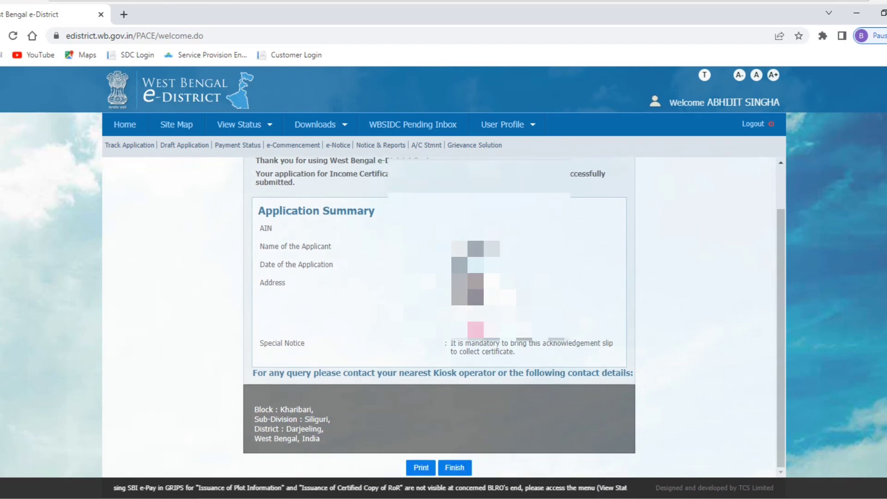